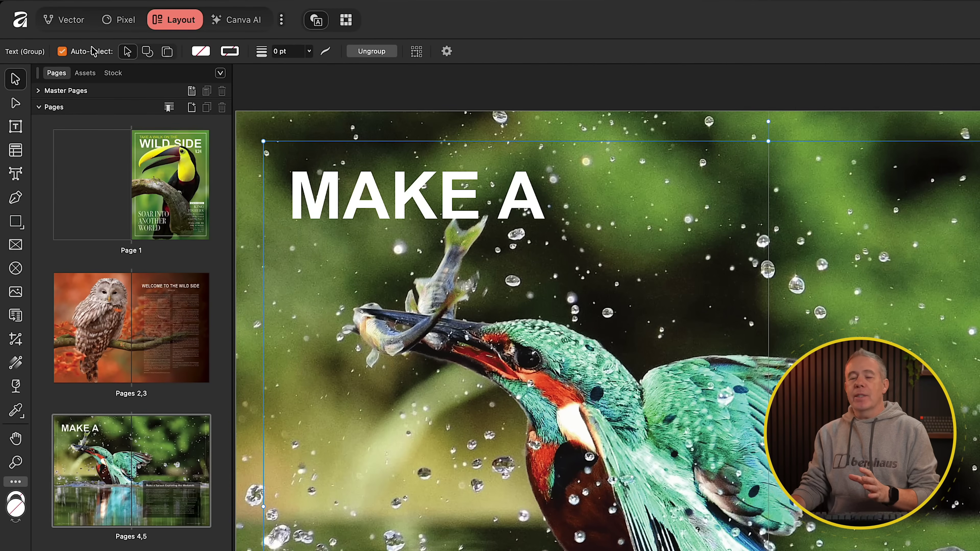
Step: Visit the Vector and Pixel studios, then return to Layout on the owl spread (pages 2,3)
click(68, 20)
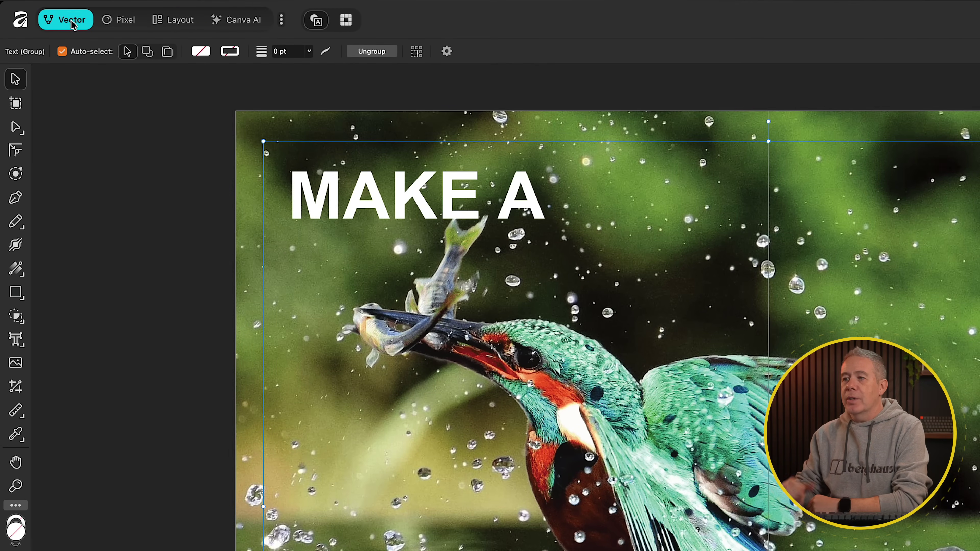
click(129, 25)
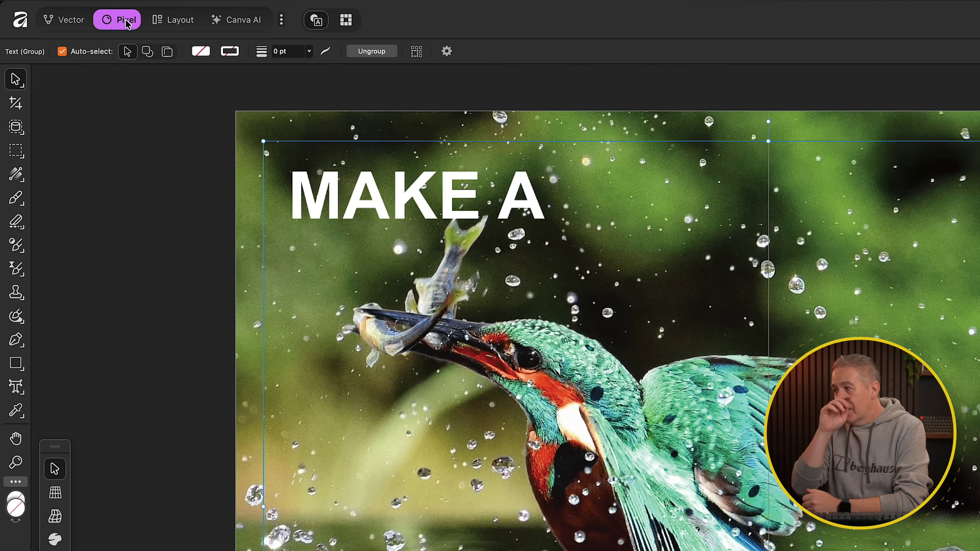
click(177, 20)
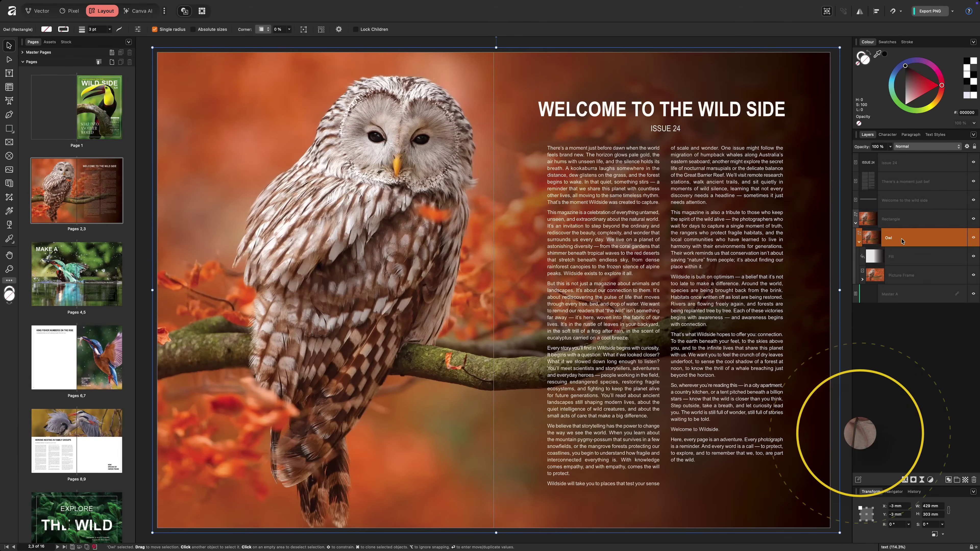
Step: In the Pixel studio, add an HSL Shift adjustment to the owl photo with slightly reduced saturation, then return to Layout
click(74, 11)
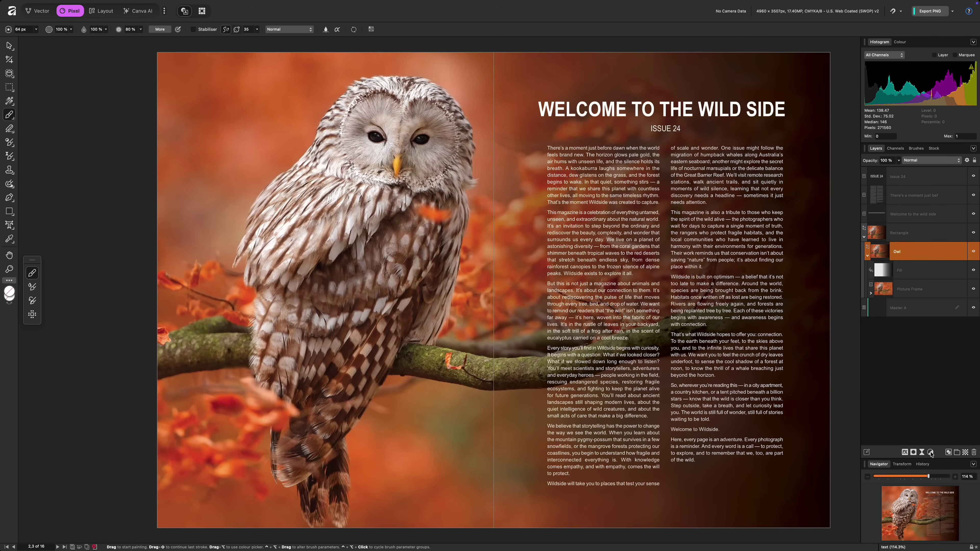
click(931, 476)
drag(777, 361, 756, 307)
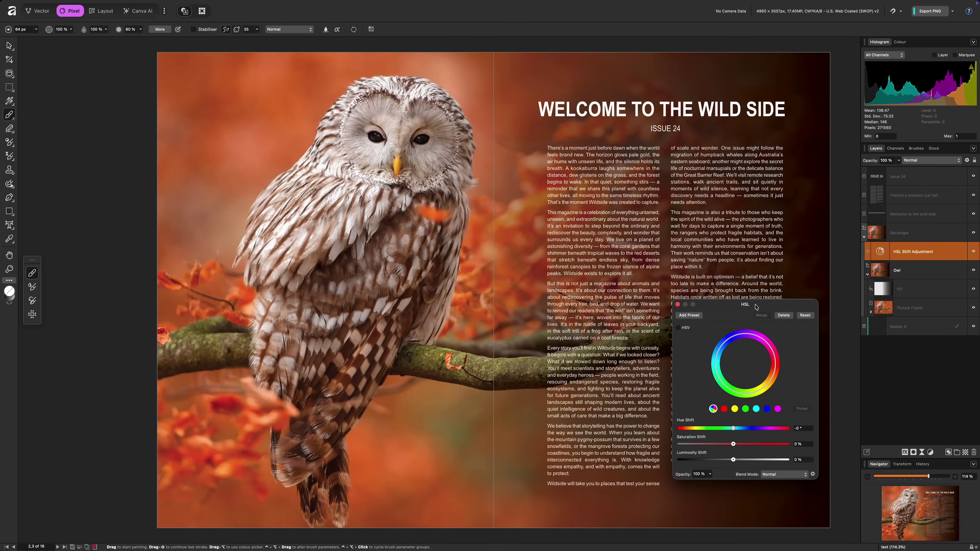
mouse_move(723, 446)
mouse_down()
mouse_move(743, 459)
mouse_move(731, 429)
mouse_up()
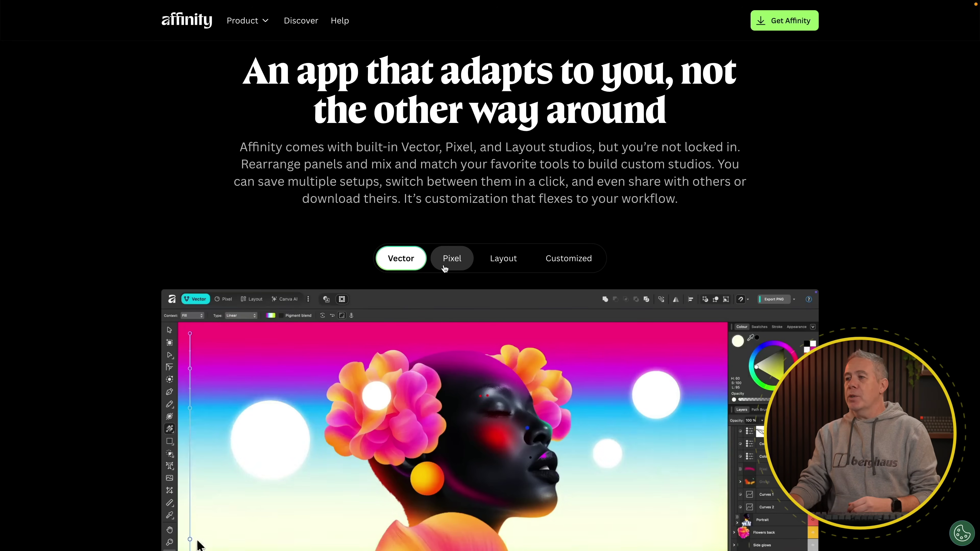
click(453, 260)
click(499, 271)
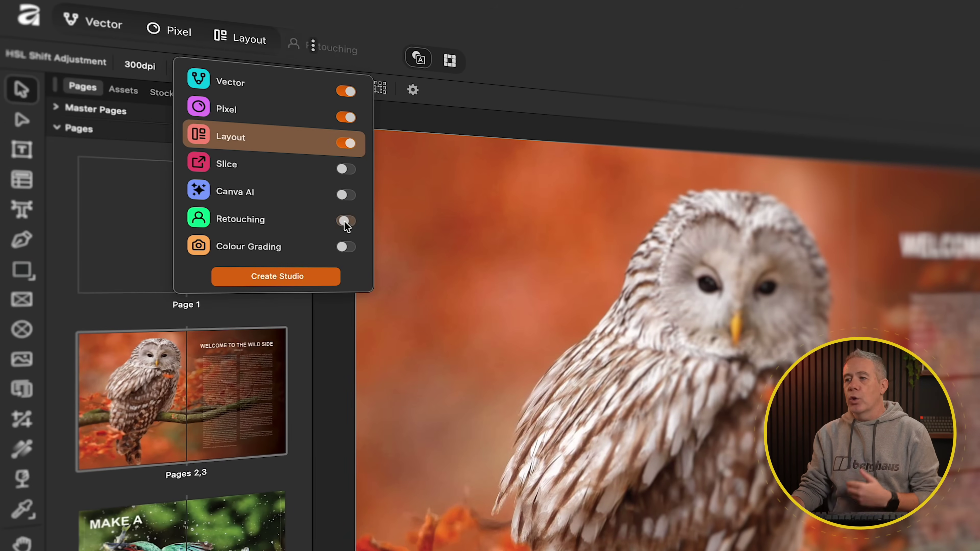
Step: Enable the Retouching, Typography and Compositing studios from the studios list
click(344, 221)
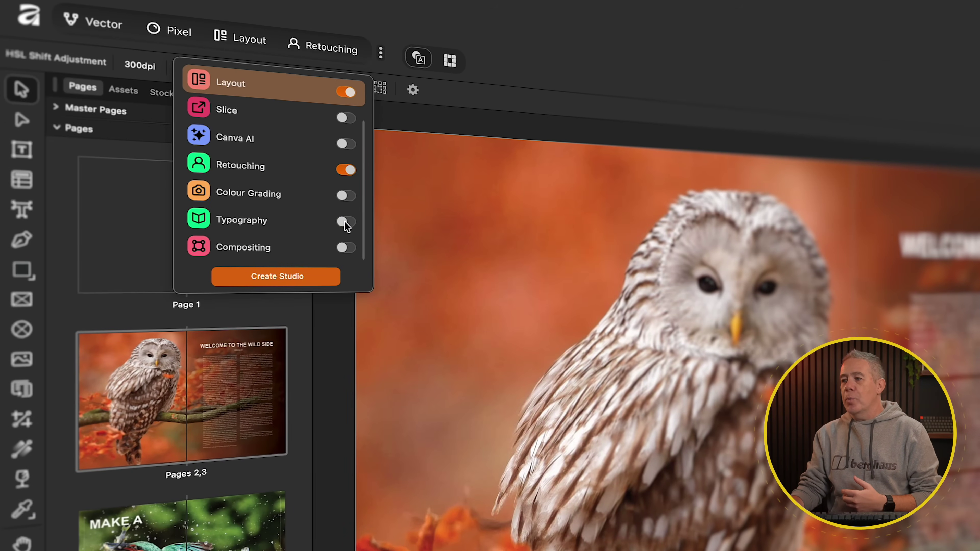
click(344, 221)
click(343, 245)
click(500, 126)
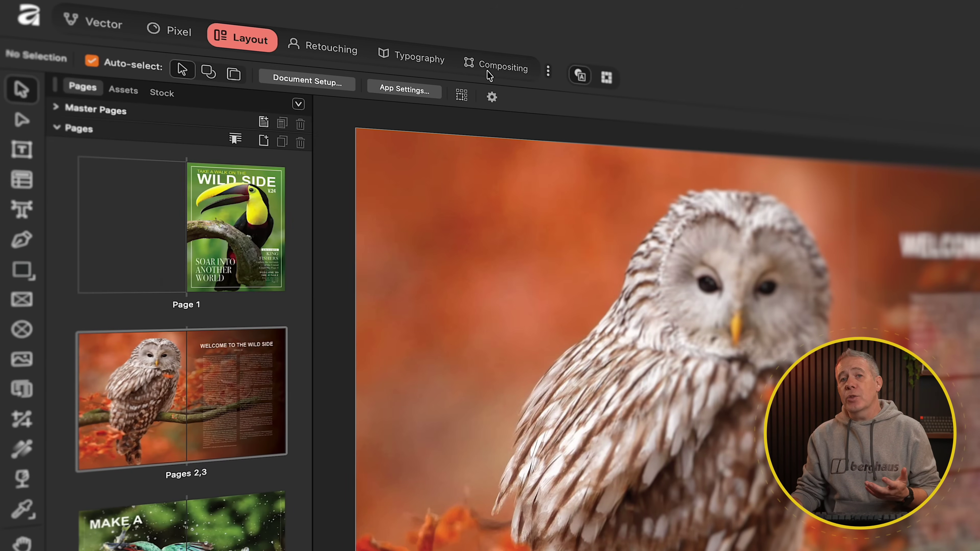
Step: Try the new Compositing, Typography and Retouching studios in turn
click(502, 66)
click(417, 59)
click(341, 54)
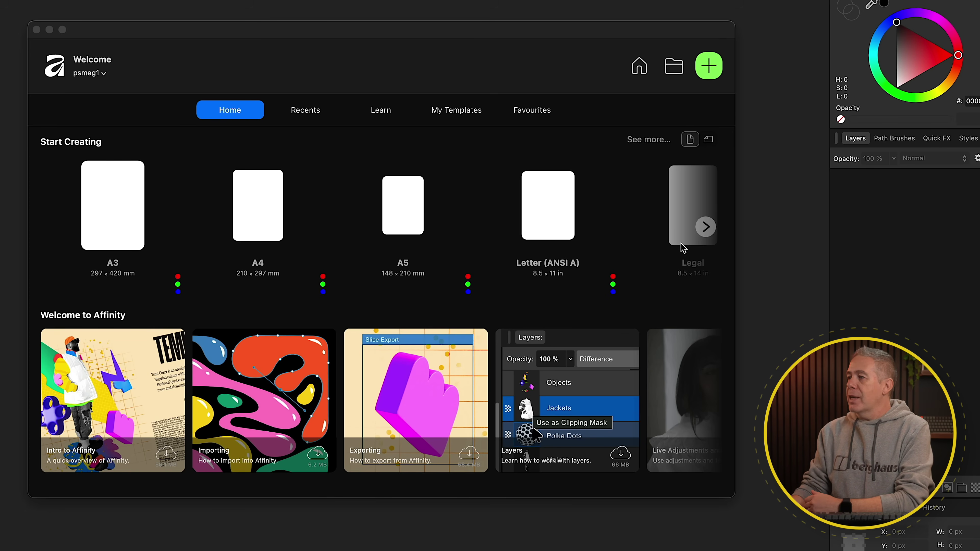
Step: Browse more document presets in landscape and portrait, plus more Welcome tutorial cards
click(706, 226)
click(709, 140)
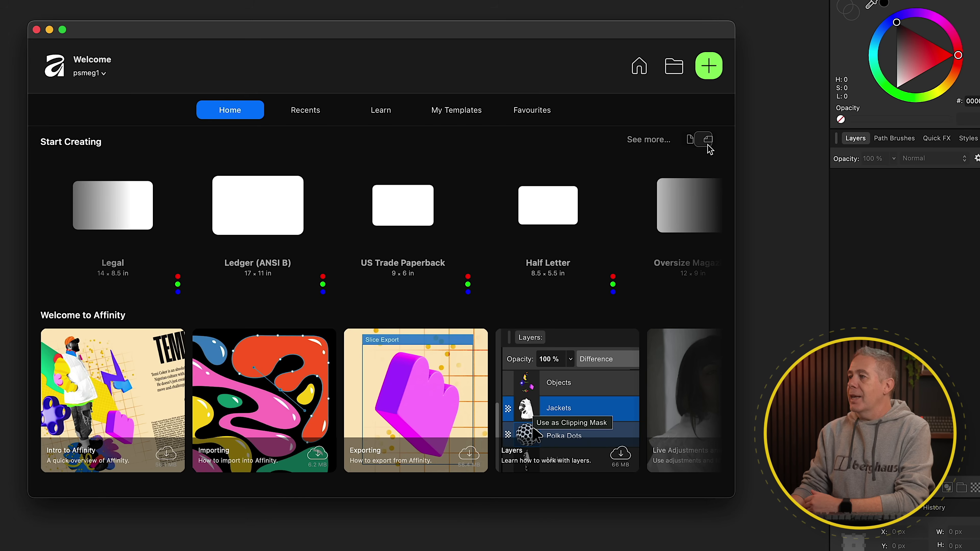
click(691, 140)
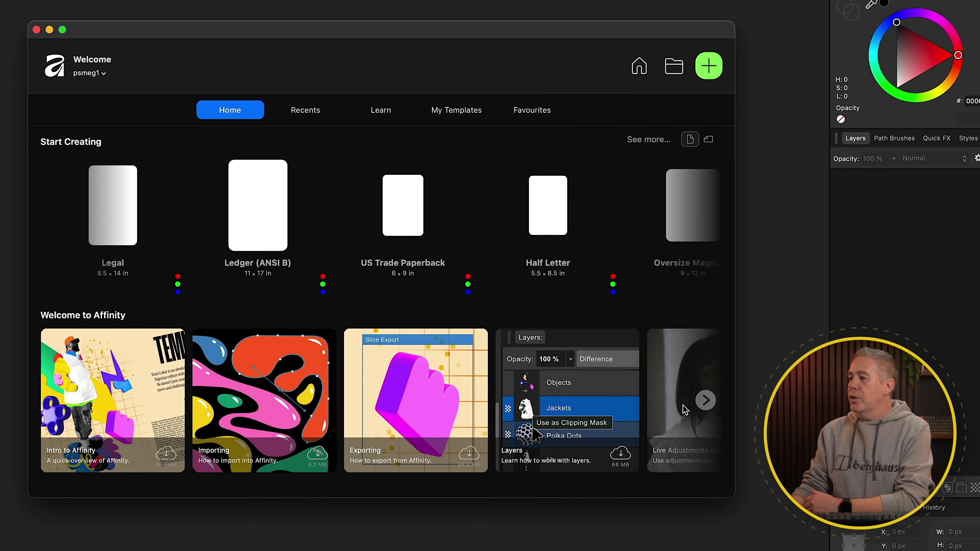
click(704, 402)
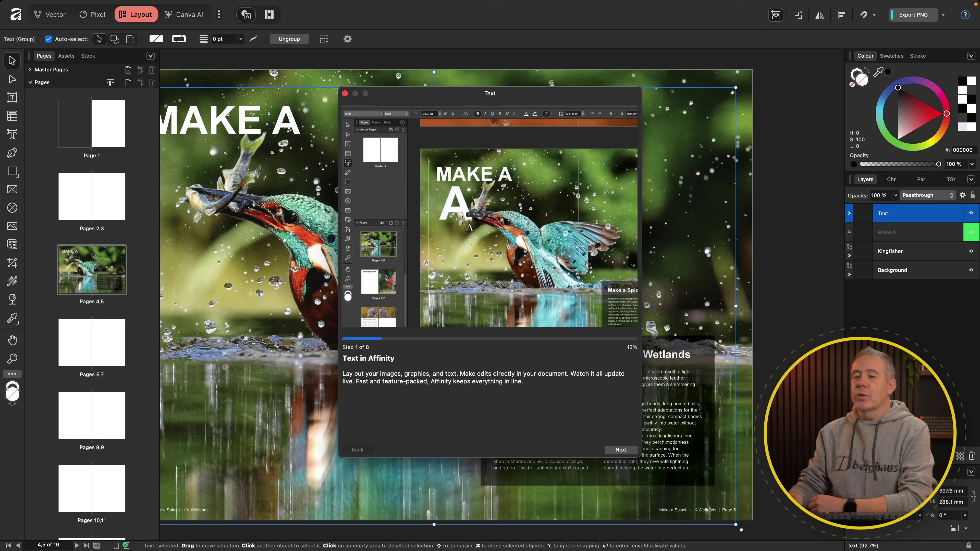
Step: Advance the Text tutorial to the Frame Text step, then close it
click(621, 450)
click(622, 450)
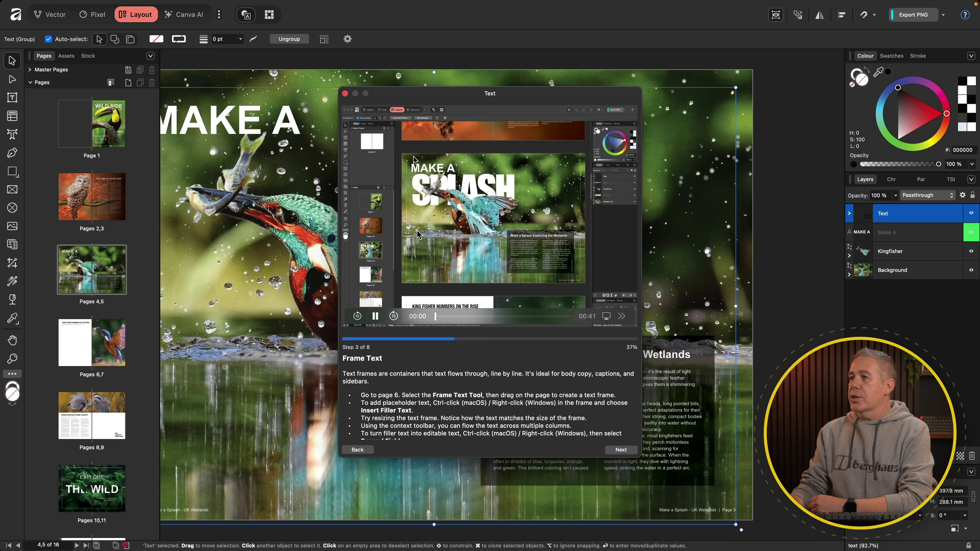
click(345, 94)
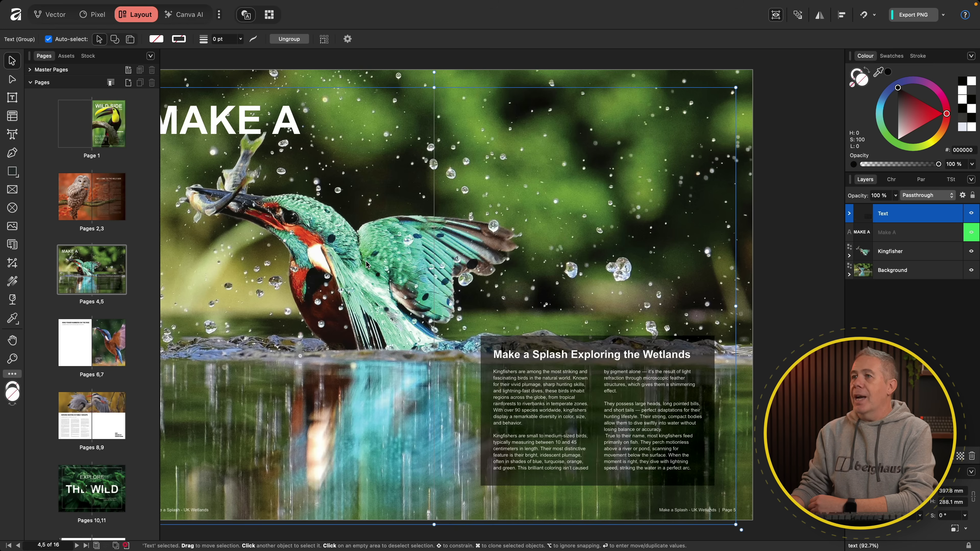
scroll(366, 263, down, 3)
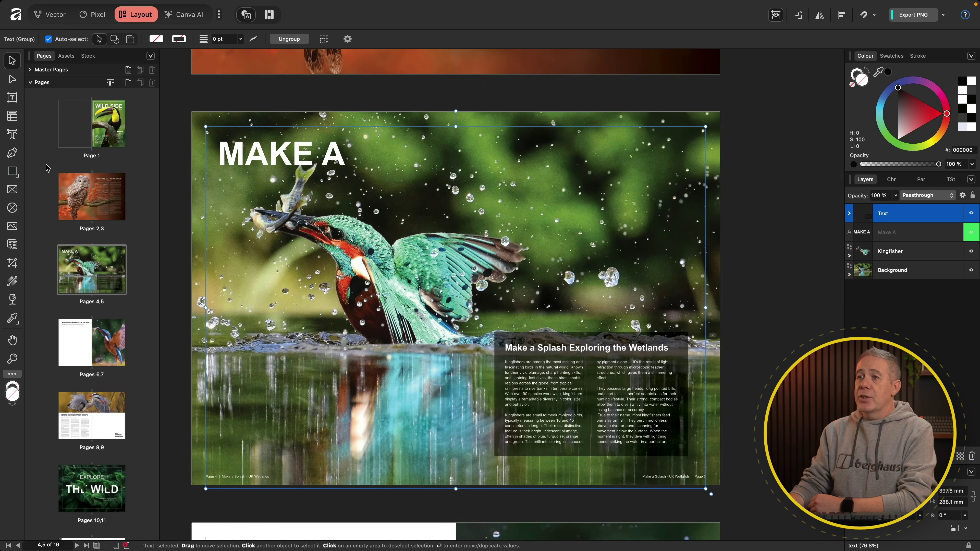
Step: On the kingfisher spread, select the Background layer and switch to the Pixel studio
scroll(85, 147, down, 3)
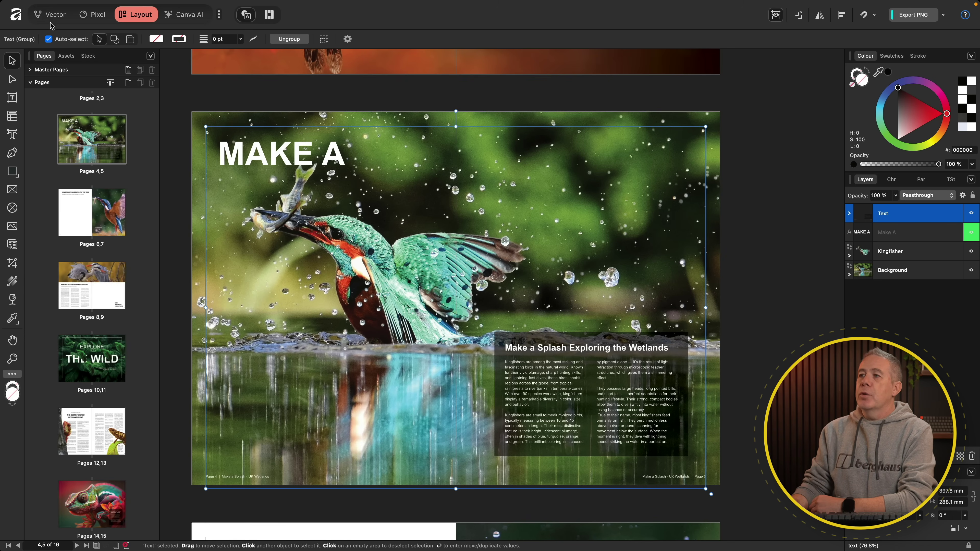
click(215, 113)
click(95, 15)
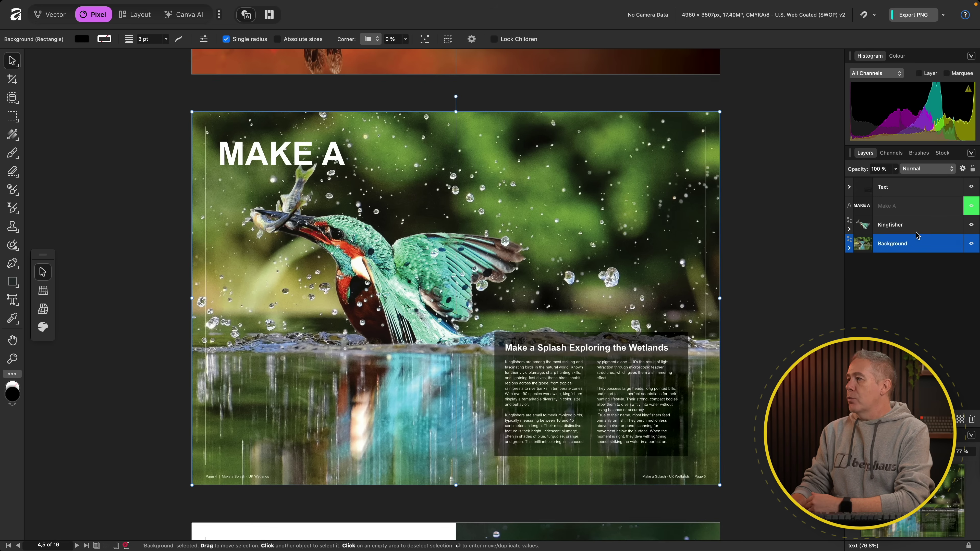
Step: Expand the Kingfisher group, hide and restore the Background photo, then collapse the group
click(850, 229)
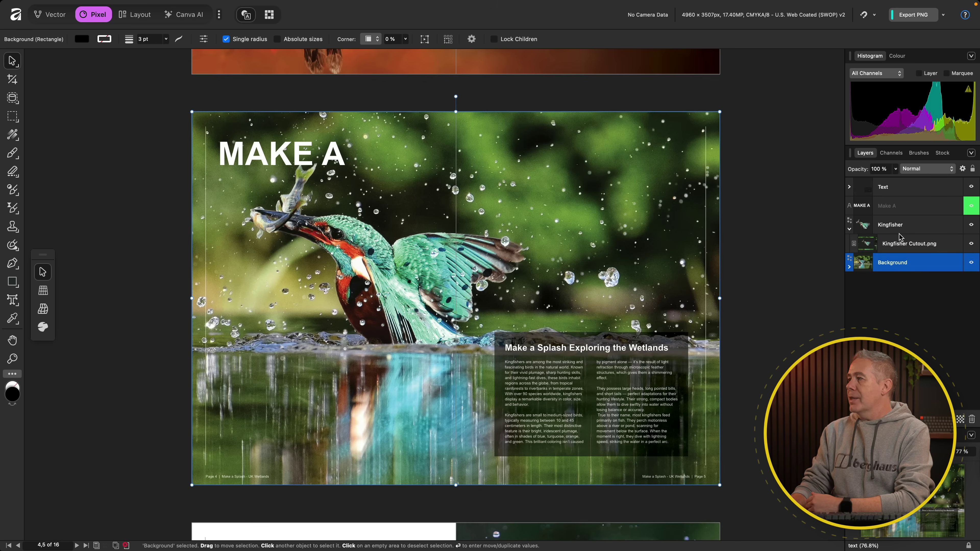
click(971, 263)
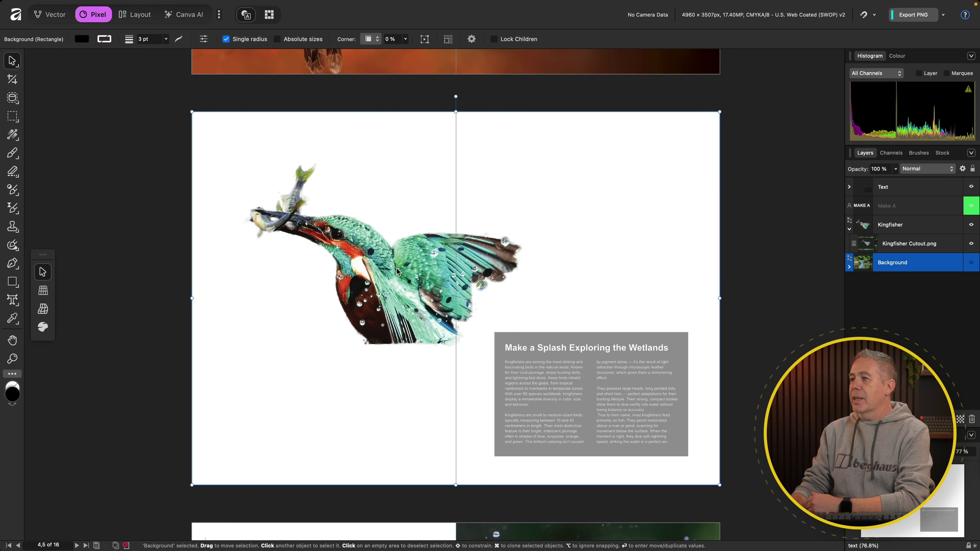
click(971, 263)
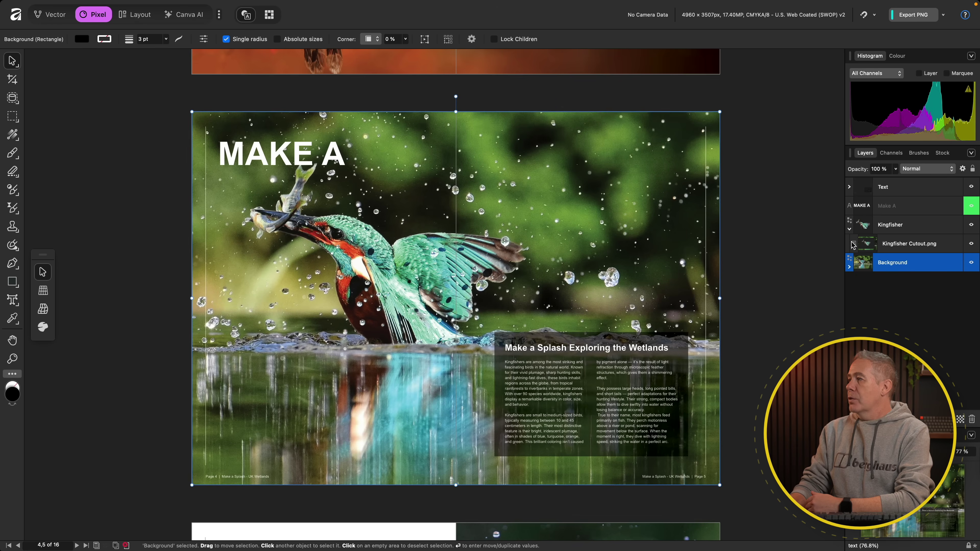
click(849, 229)
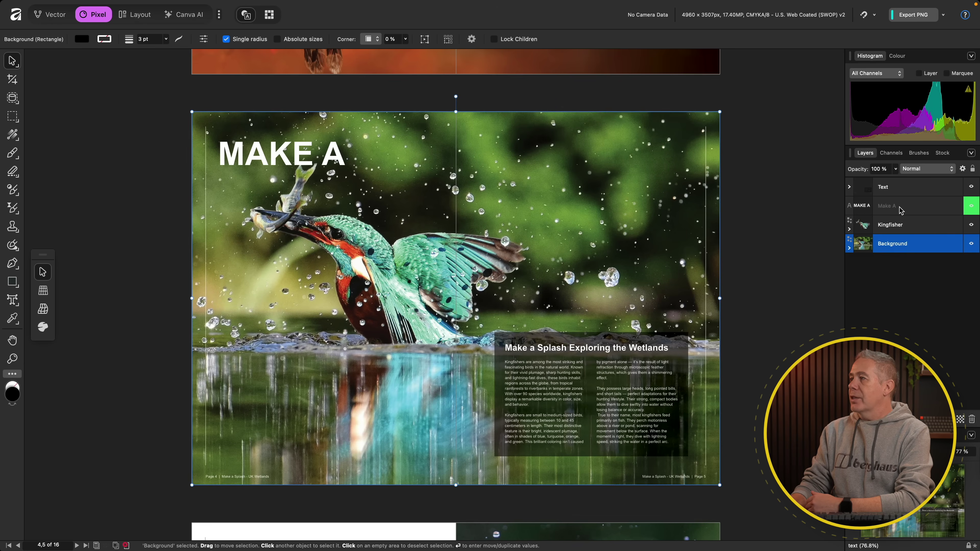
Step: Expand and select the Text group, then switch to the Vector studio
click(849, 186)
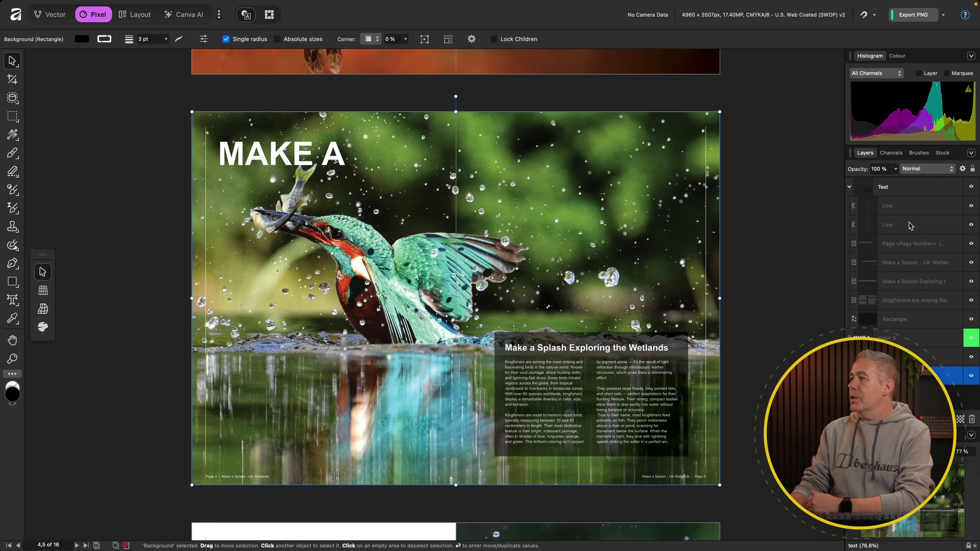
click(878, 187)
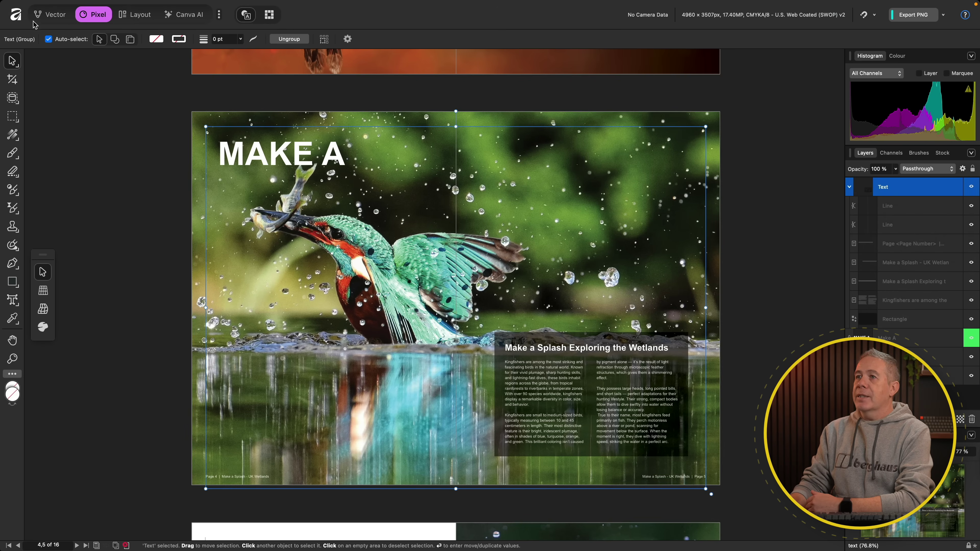
click(45, 16)
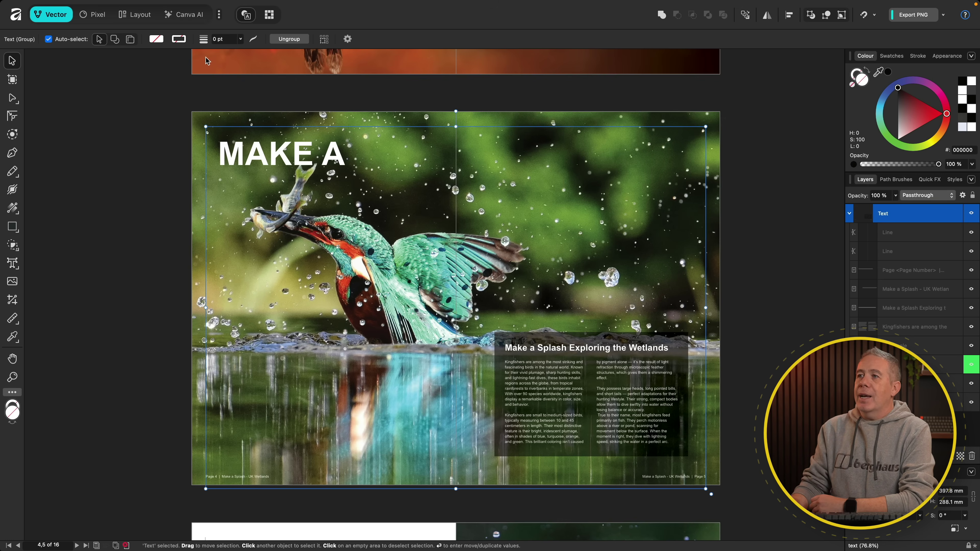
click(194, 18)
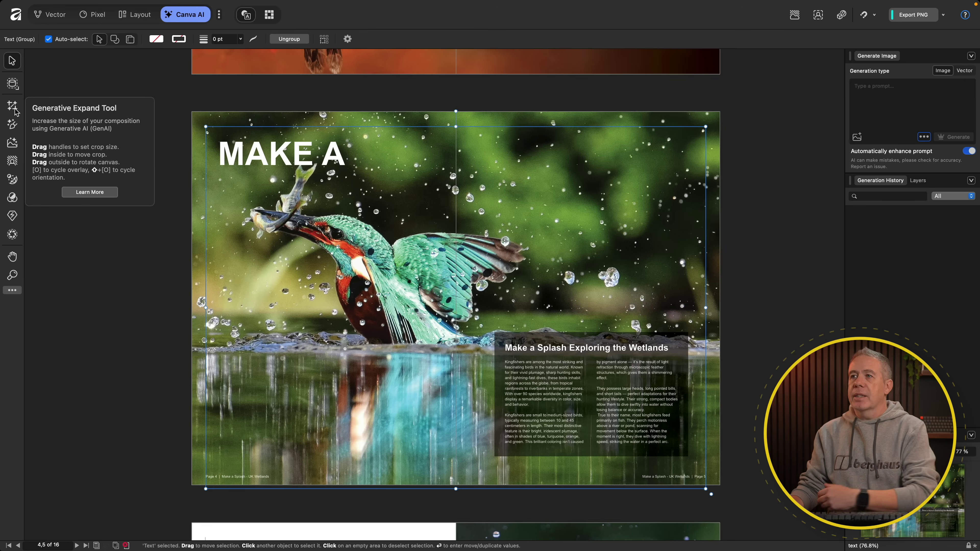
click(54, 14)
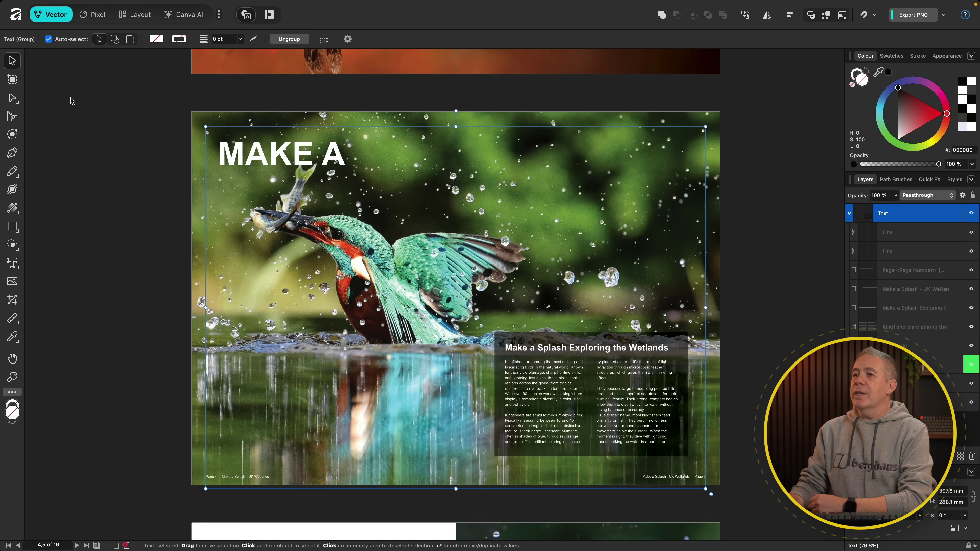
Step: Choose the Pencil Tool from the freehand drawing tool flyout
click(13, 174)
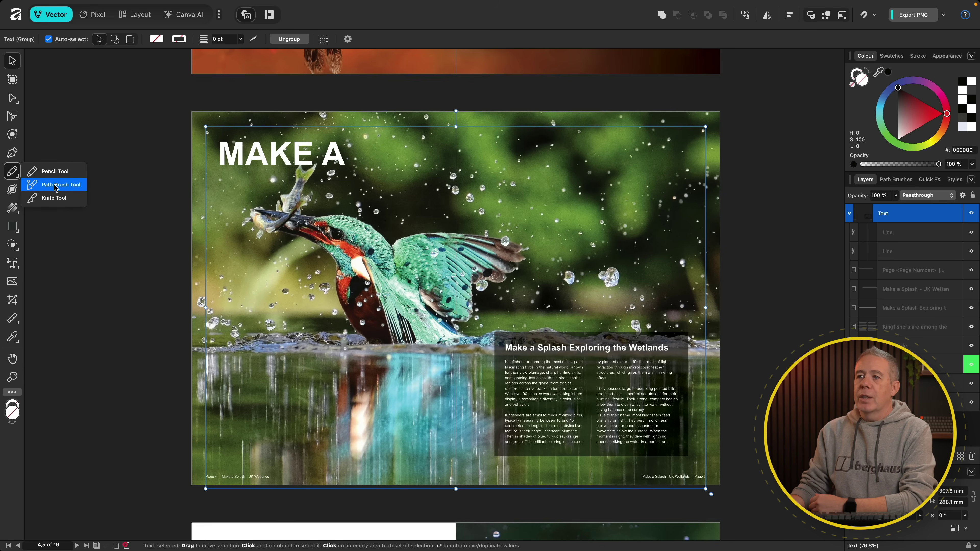
click(18, 175)
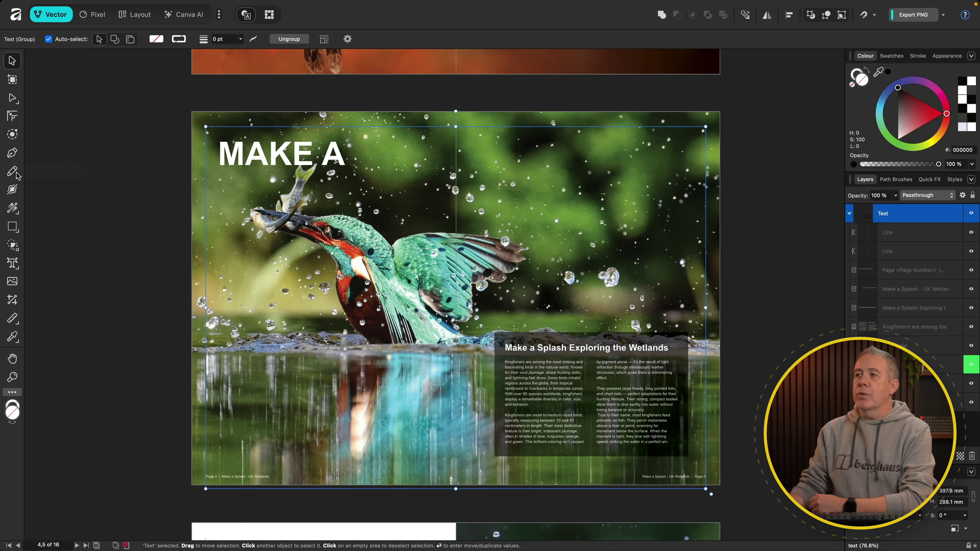